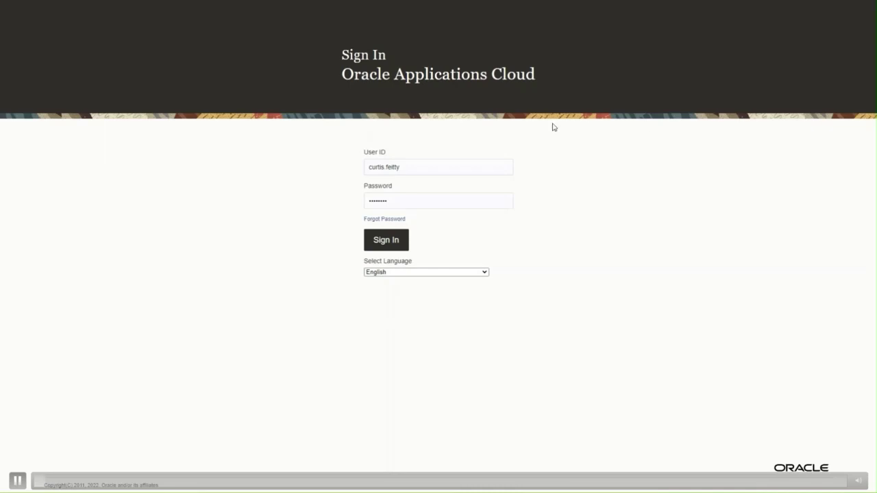
Sign in with the prefilled credentials and open Hiring from My Client Groups
left_click(387, 242)
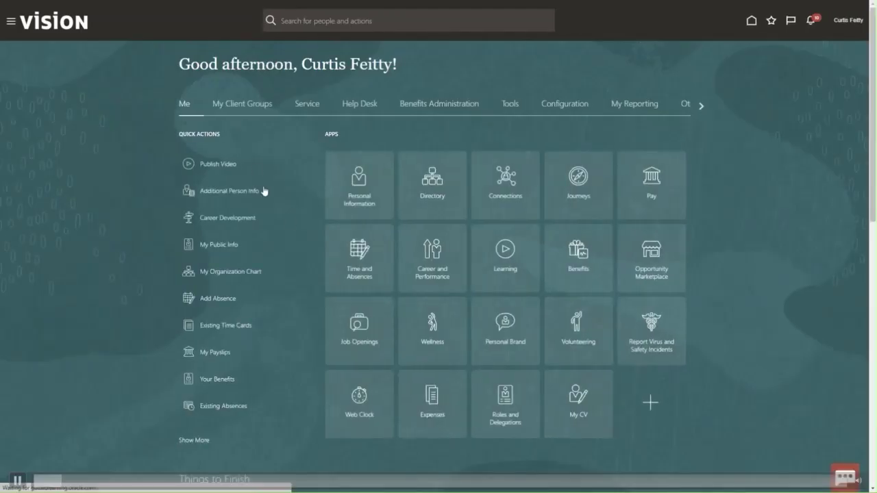
left_click(261, 107)
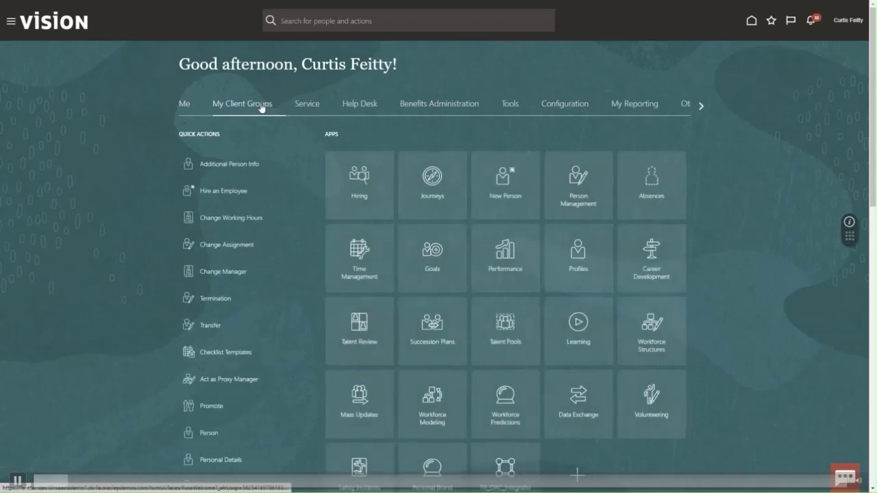
left_click(363, 186)
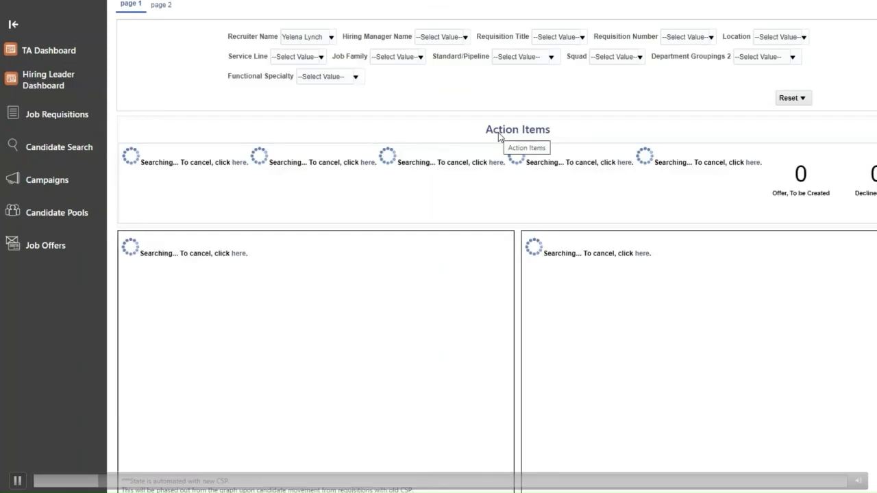
key("space")
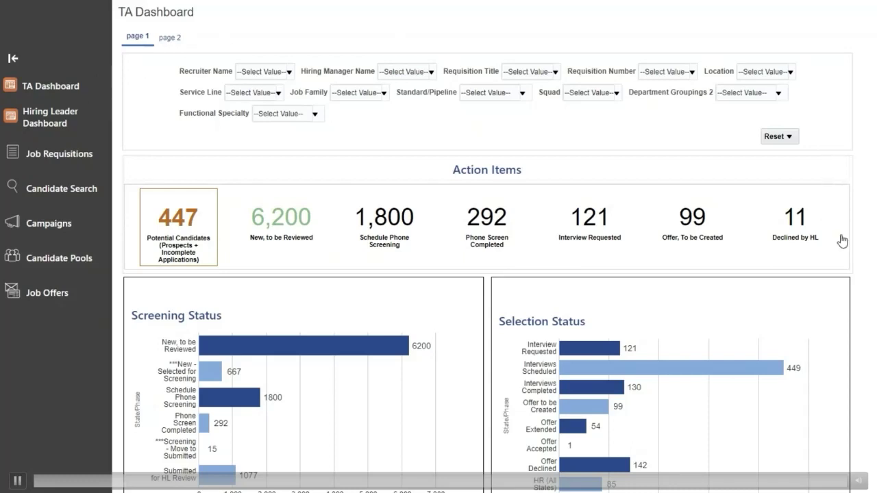
Look through the TA Dashboard's action items, screening and selection charts, Stuck Report and requisition charts on page 1
scroll(487, 274, "down", 2)
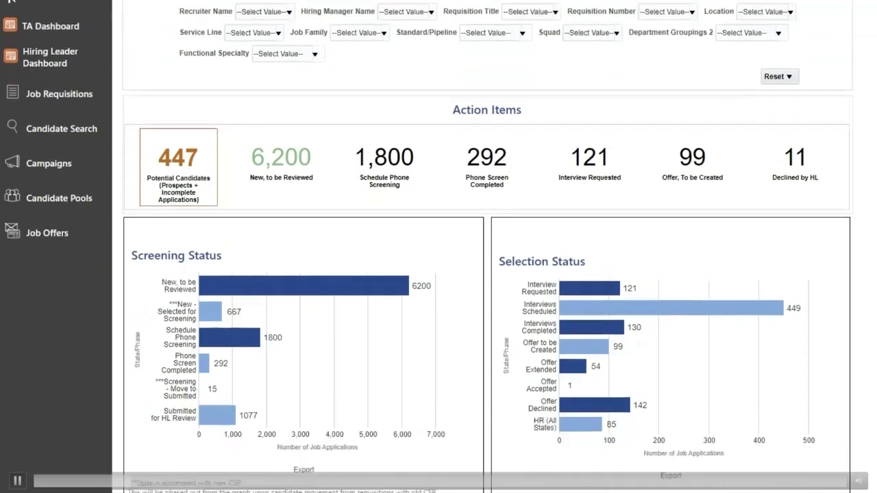
scroll(486, 274, "down", 2)
scroll(487, 274, "down", 1)
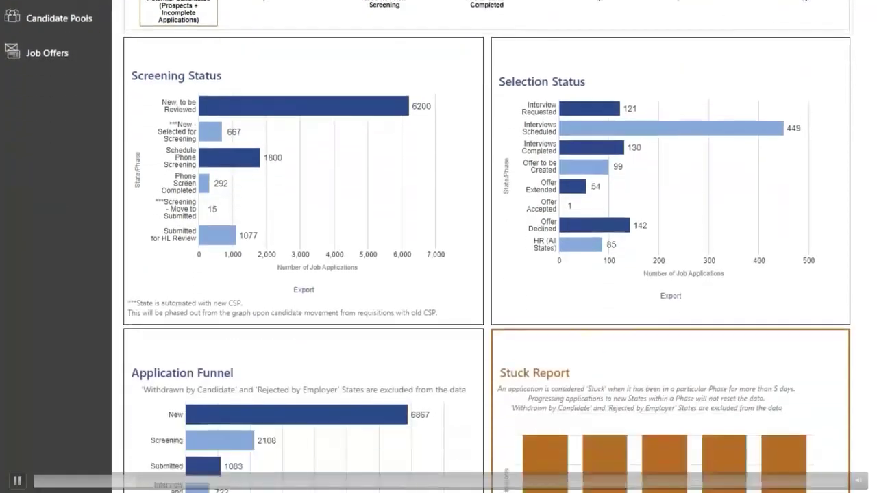
scroll(486, 274, "down", 2)
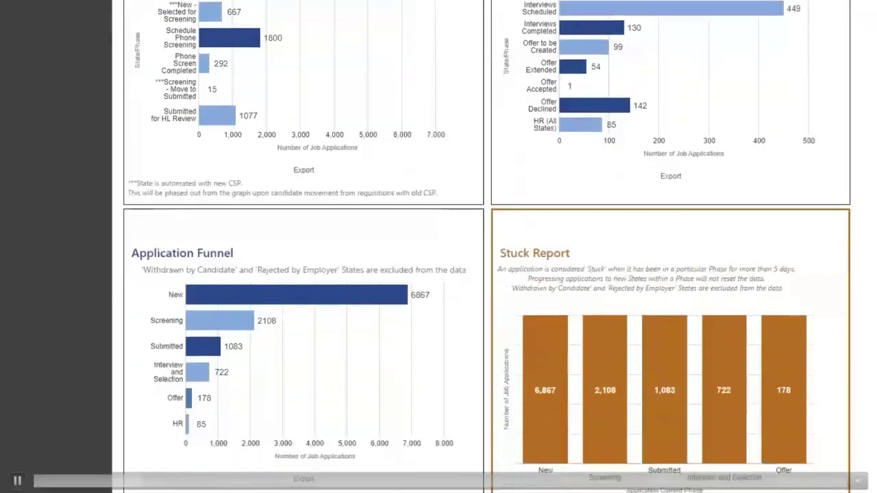
scroll(487, 274, "down", 2)
scroll(486, 274, "down", 2)
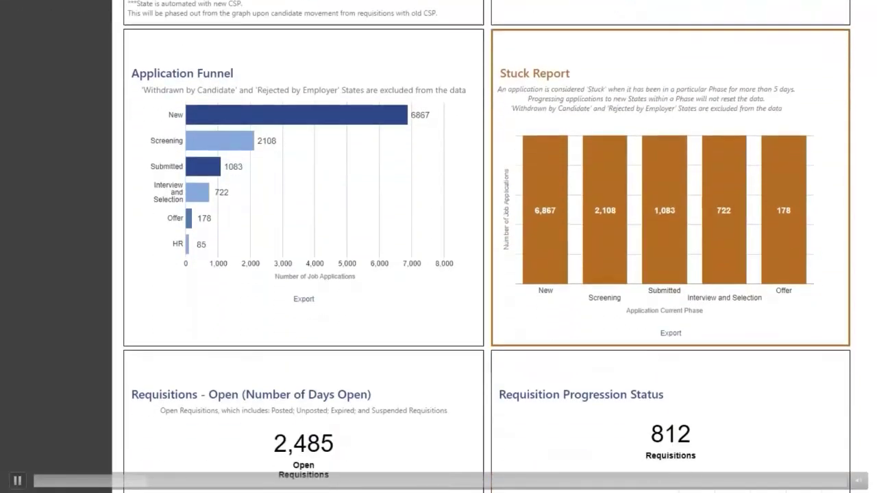
scroll(487, 274, "down", 4)
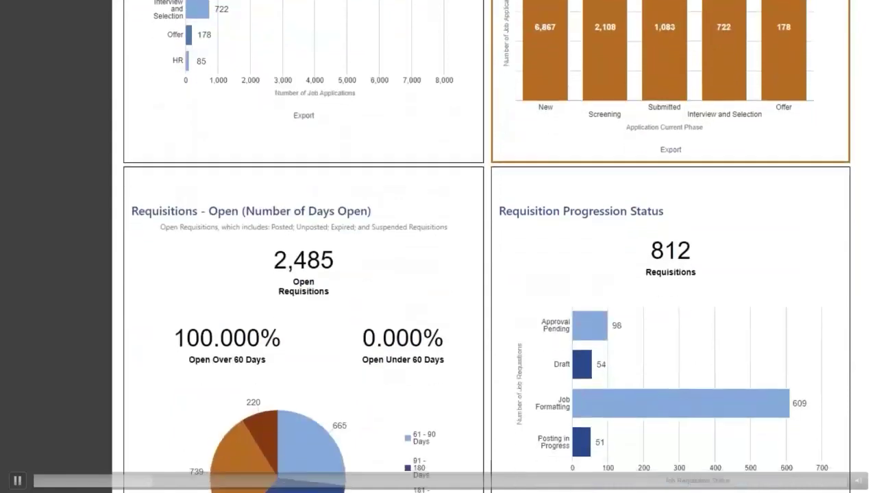
scroll(486, 274, "down", 1)
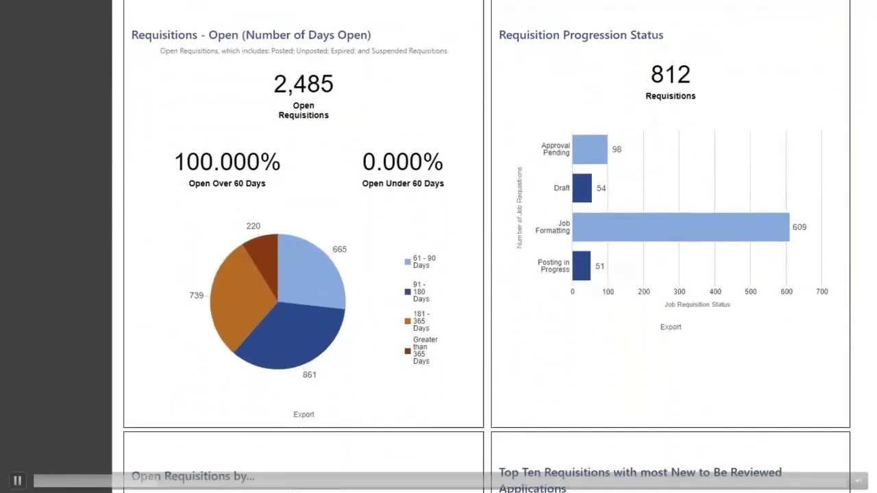
scroll(487, 274, "down", 2)
scroll(486, 274, "up", 1)
scroll(486, 275, "up", 9)
scroll(486, 274, "up", 5)
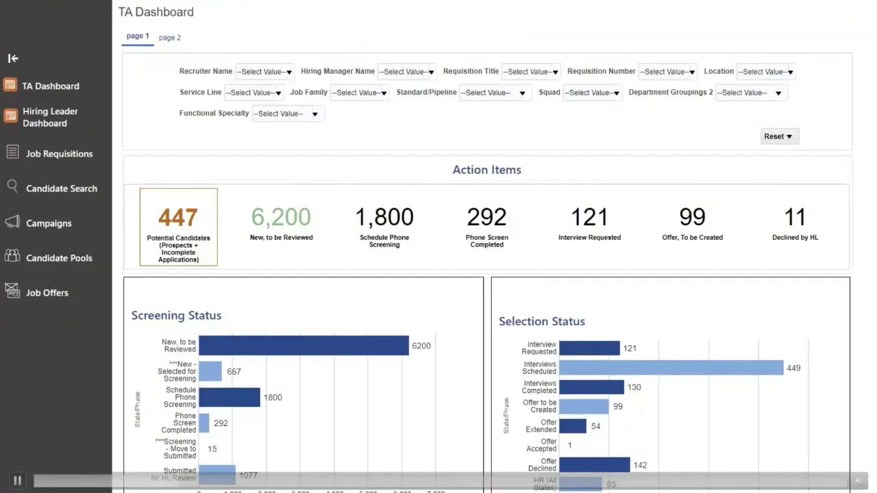
key("space")
Filter the TA Dashboard by Recruiter Name, selecting several recruiters
left_click(289, 76)
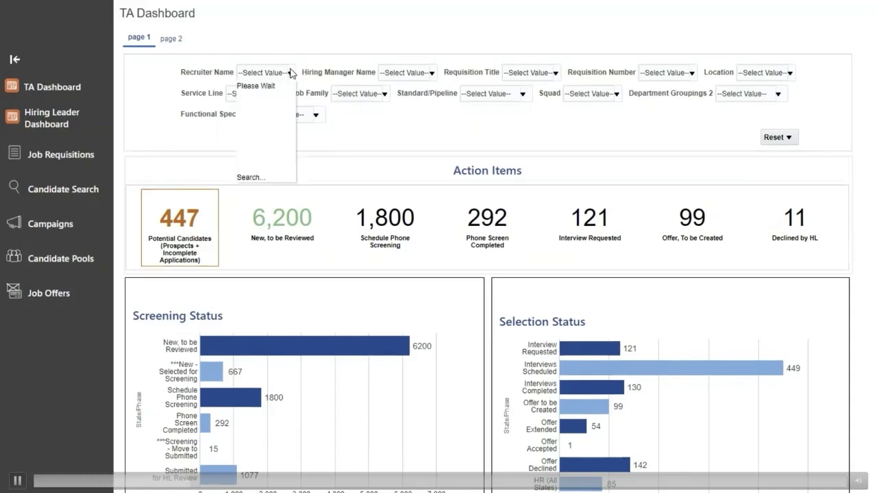
left_click(251, 152)
left_click(248, 136)
left_click(247, 121)
left_click(245, 107)
scroll(245, 110, "down", 2)
left_click(246, 111)
left_click(246, 126)
left_click(245, 141)
left_click(244, 157)
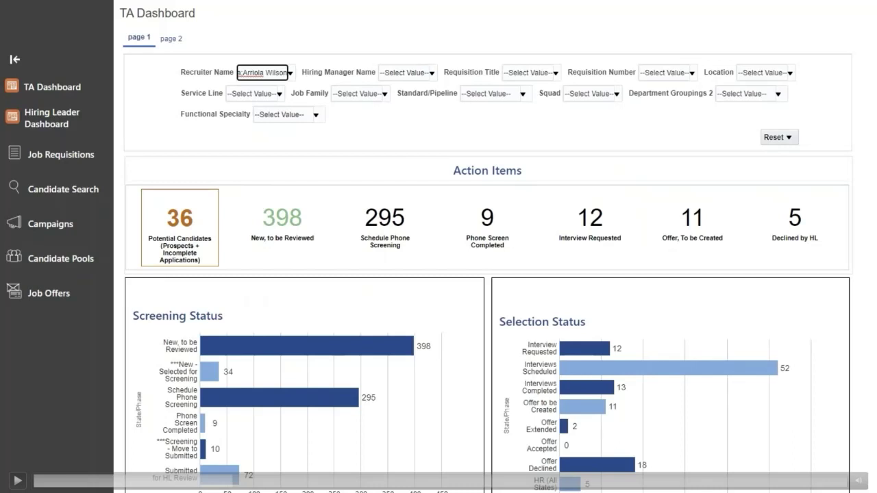
key("space")
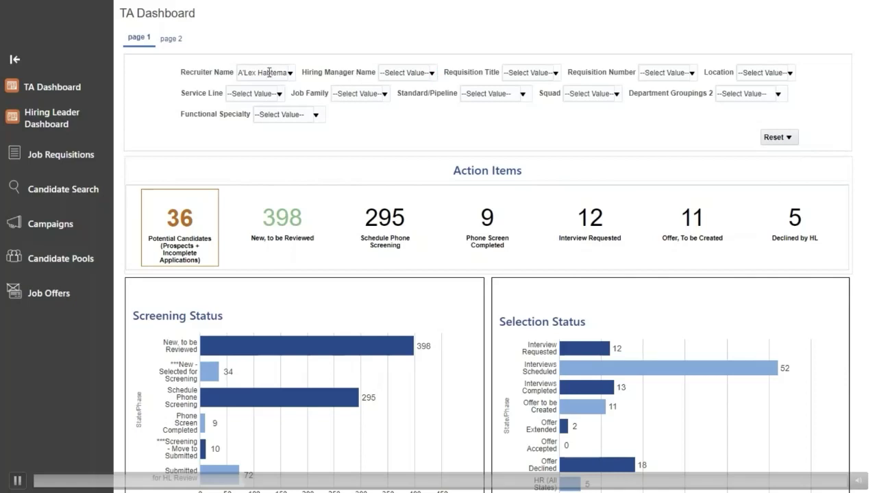
Open the New, to be Reviewed list from the Action Items and view the first candidate's application summary
key("space")
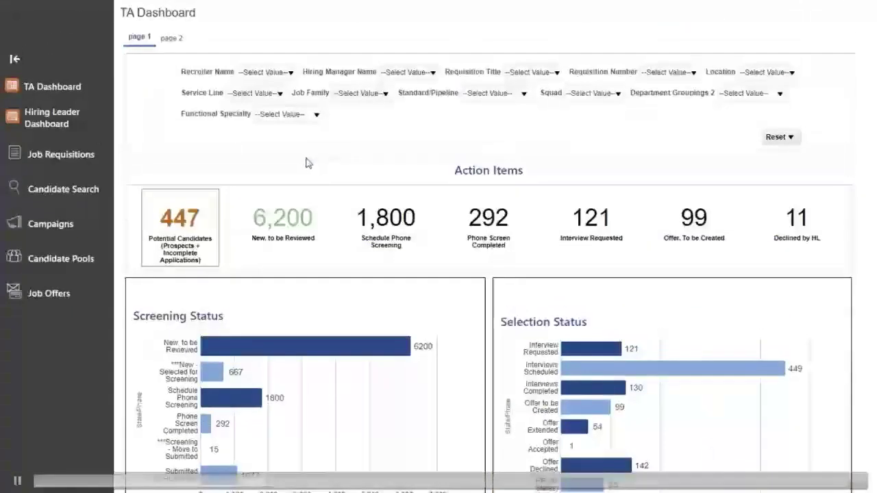
left_click(314, 250)
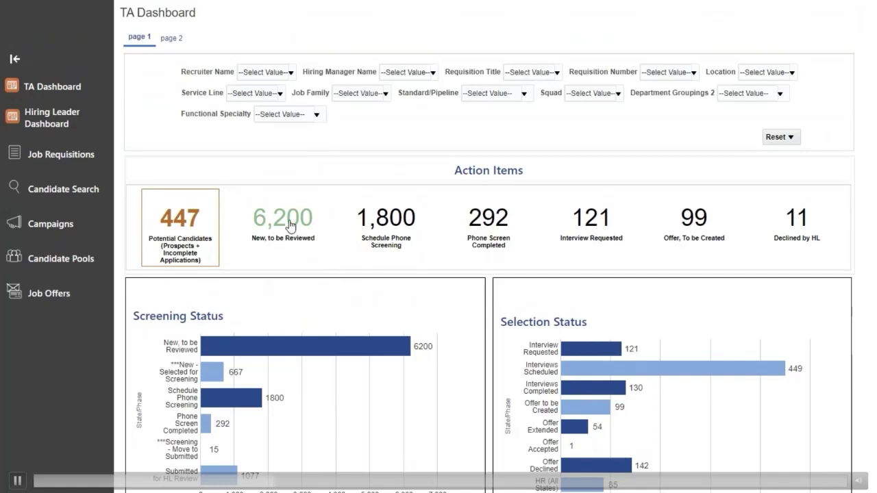
left_click(290, 226)
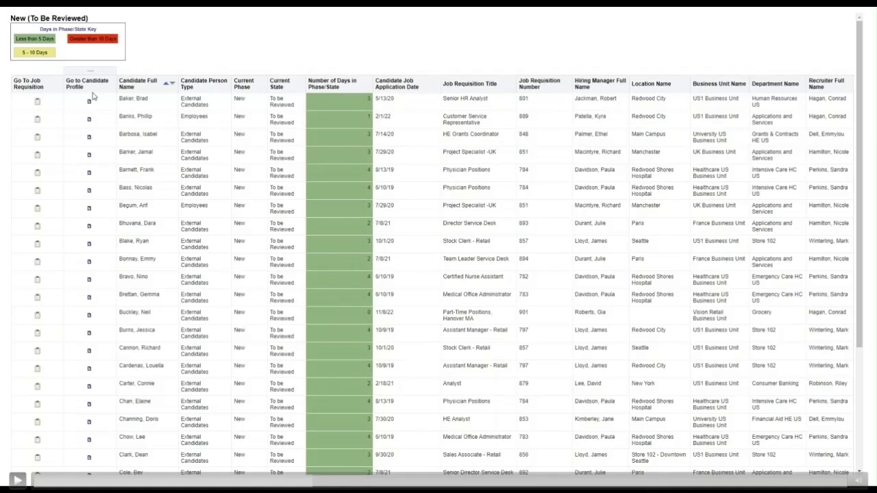
key("space")
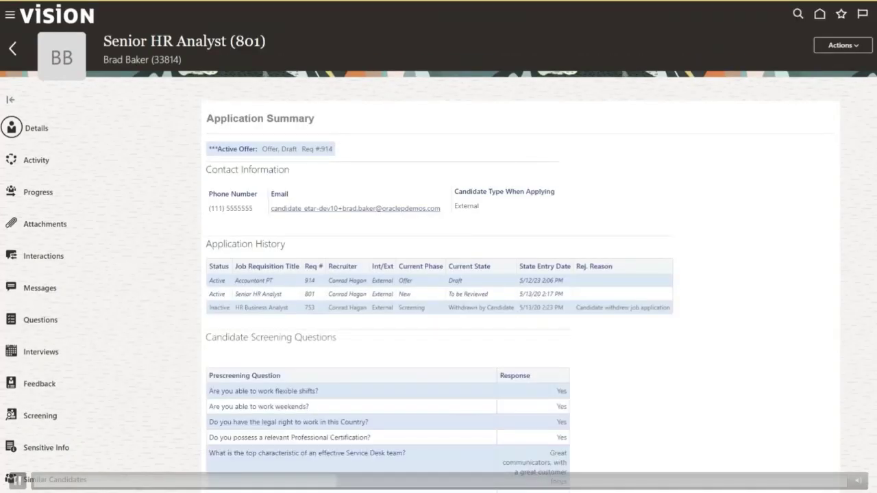
key("space")
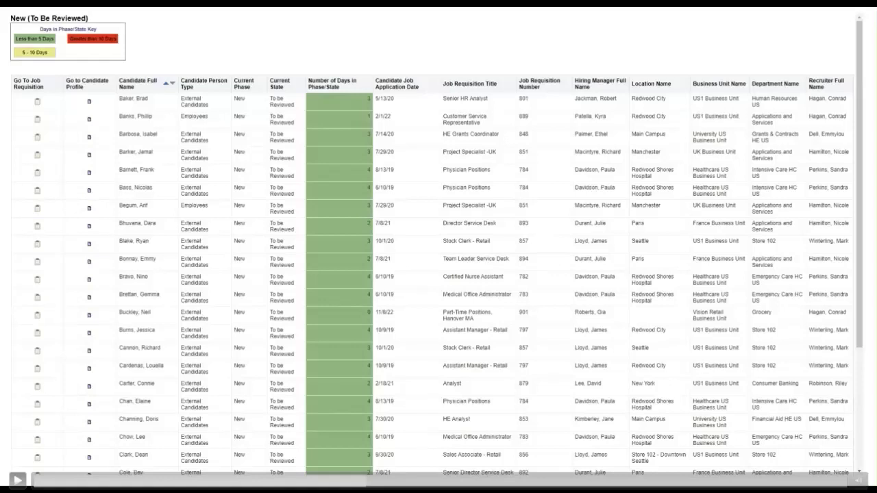
Open the Senior HR Analyst job requisition from the first row of the New (To Be Reviewed) list
key("space")
left_click(38, 103)
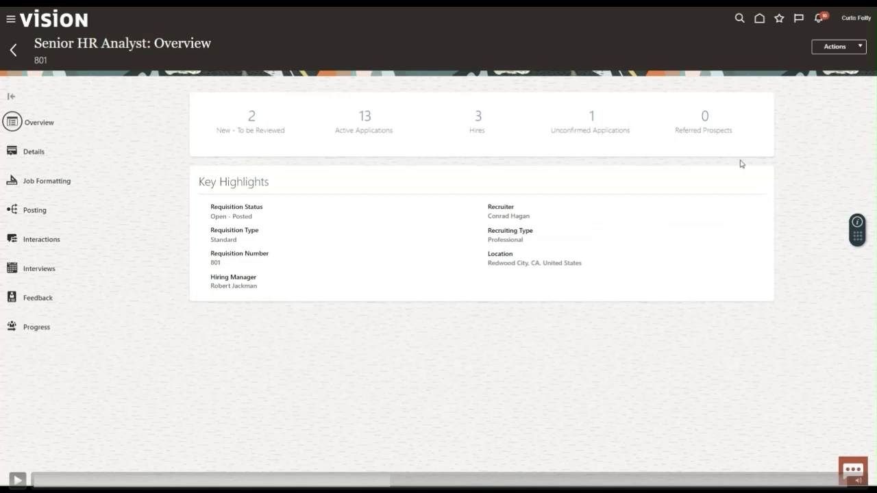
key("space")
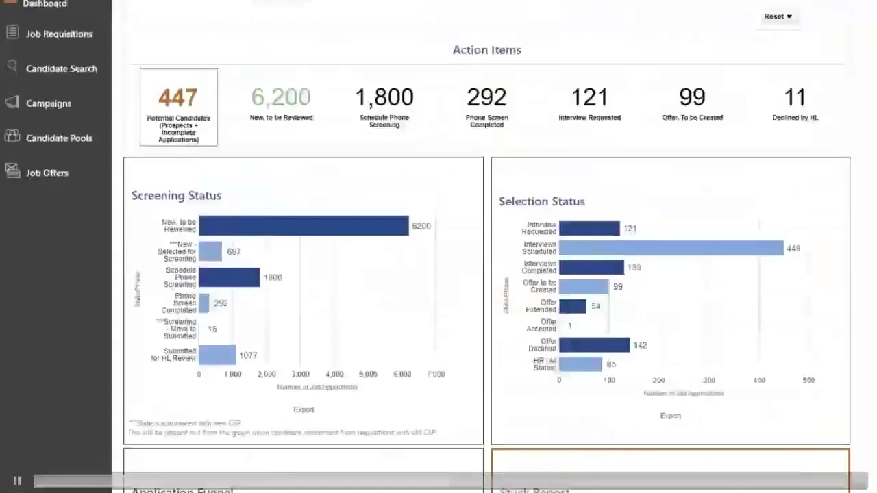
key("space")
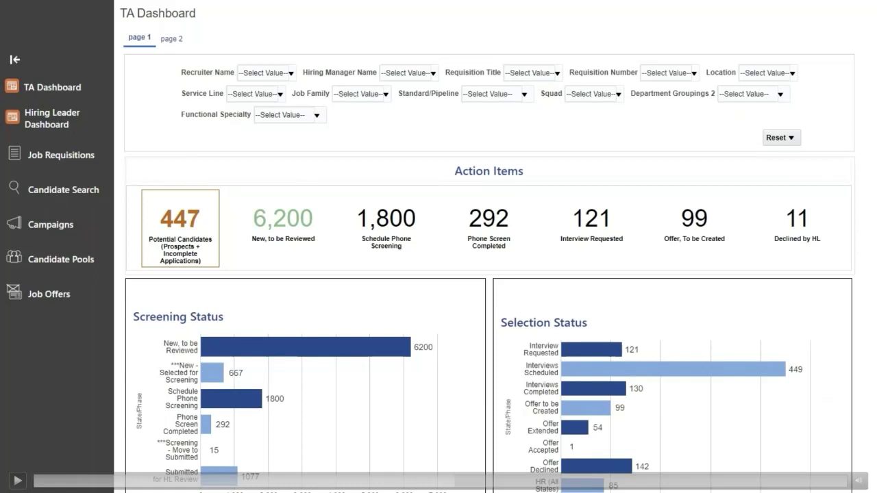
key("space")
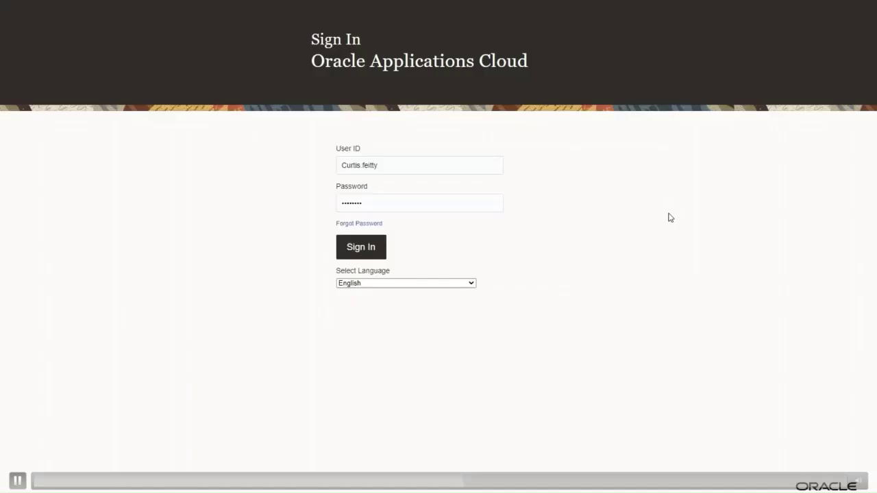
key("space")
key("space")
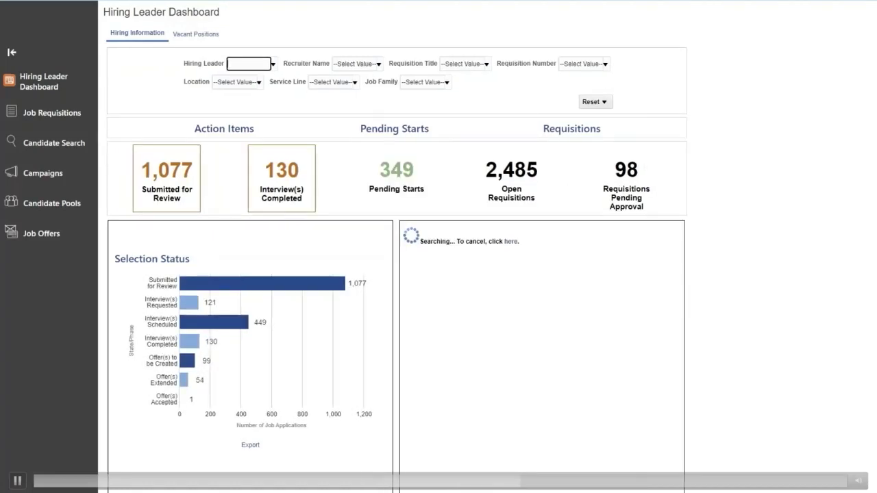
key("space")
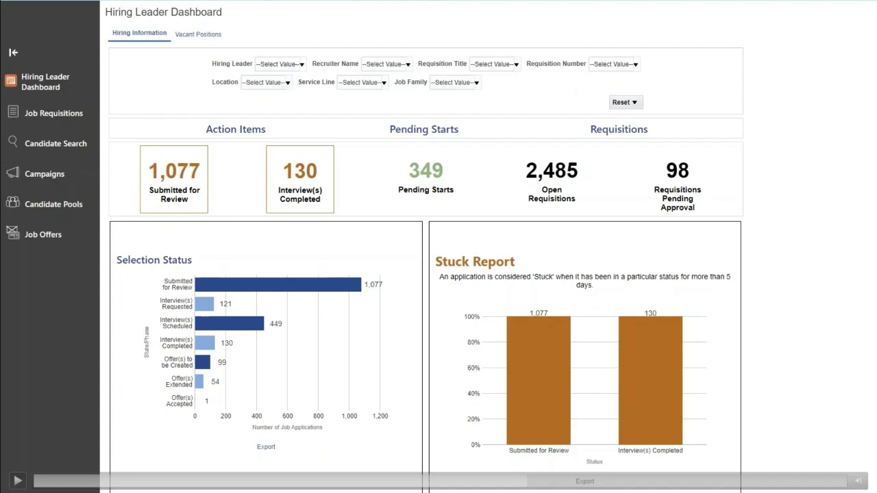
key("space")
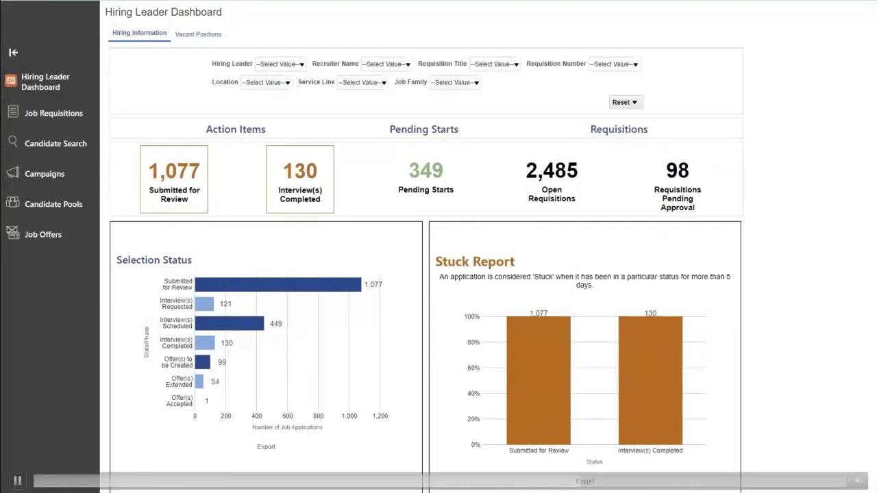
left_click(859, 65)
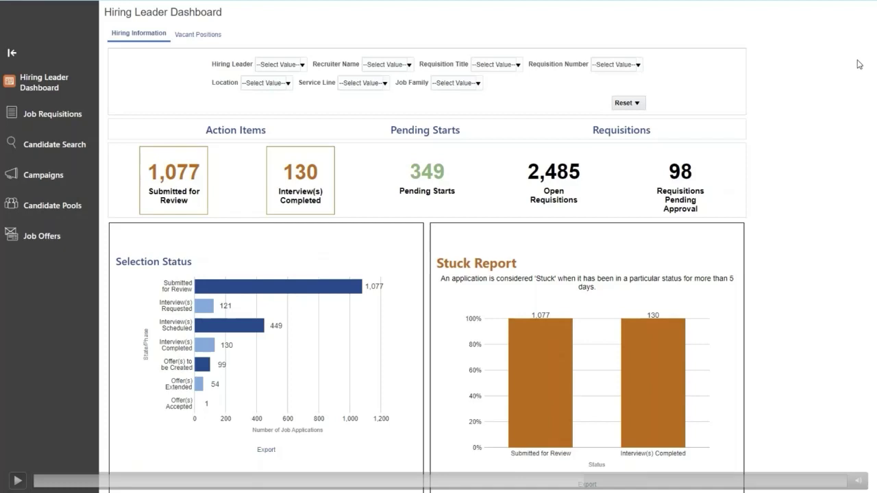
Filter the Hiring Leader Dashboard by the Administration & Secretarial job family
key("space")
left_click(478, 85)
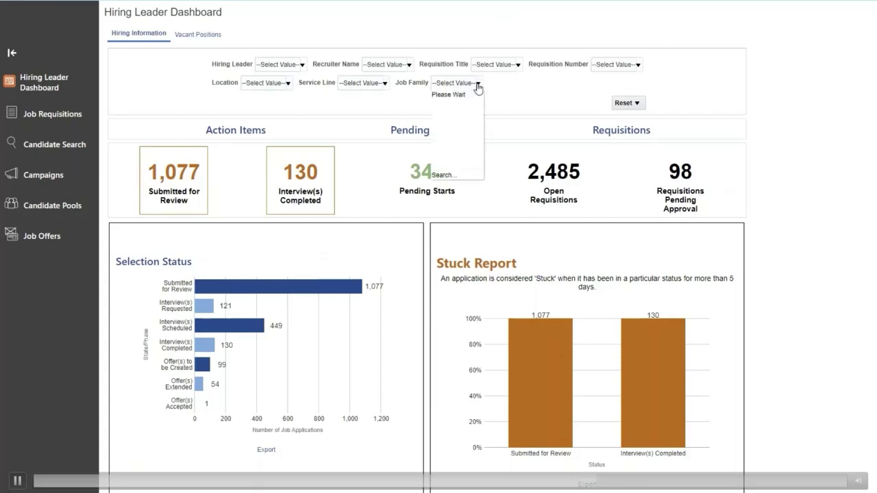
left_click(483, 112)
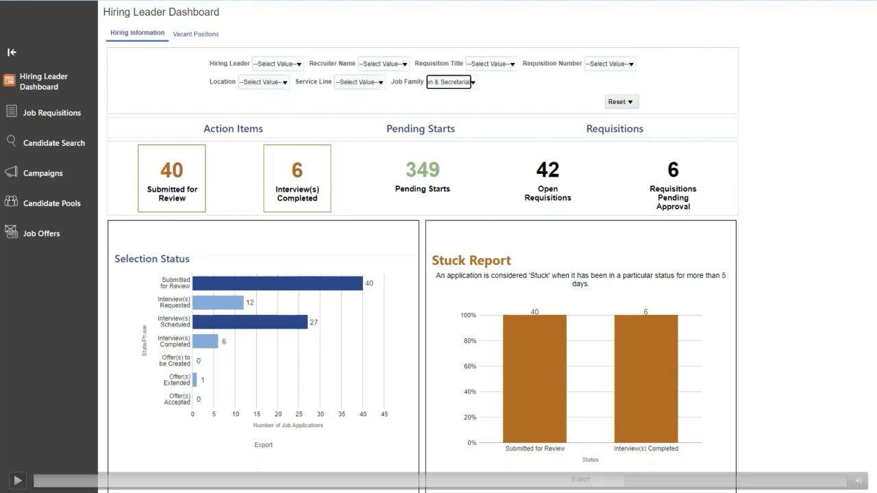
key("space")
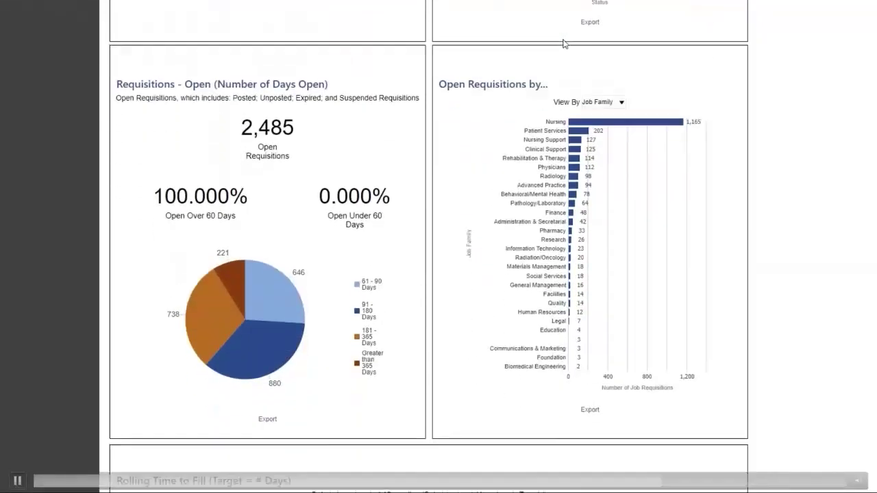
Drill into the Greater than 365 Days slice of the open requisitions chart and open the Network Specialist requisition
key("space")
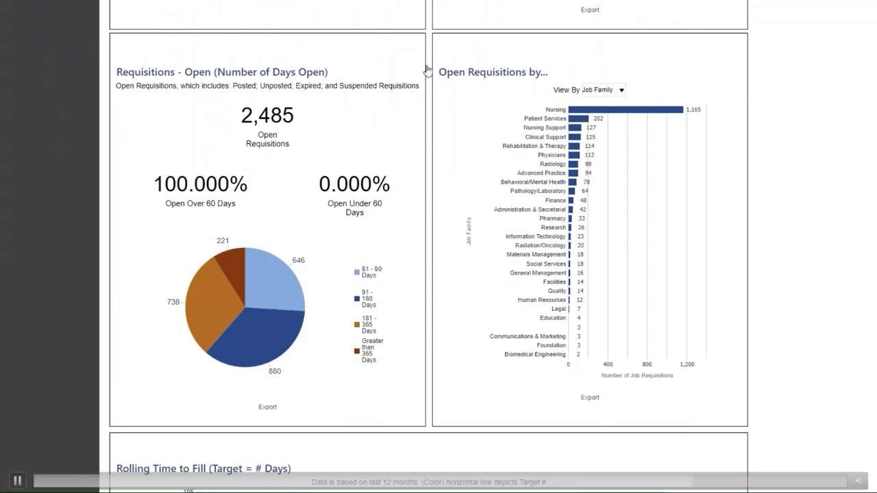
left_click(233, 259)
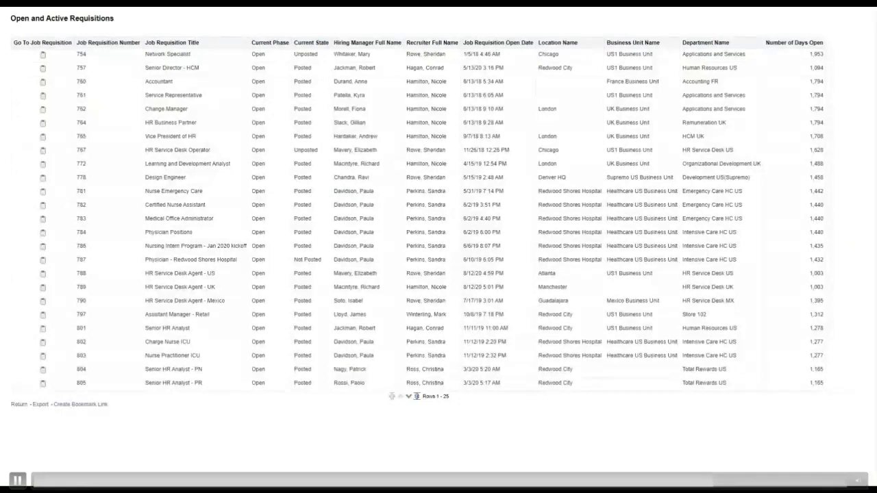
key("space")
left_click(43, 57)
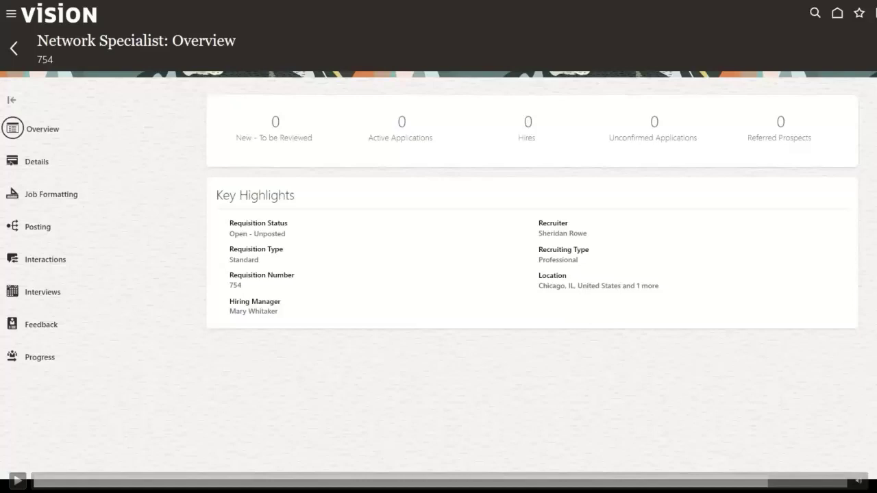
key("space")
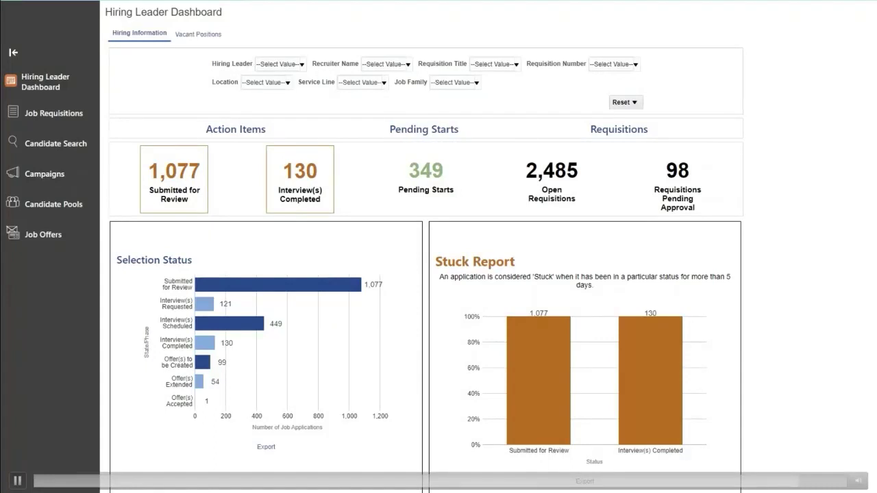
Review the Hiring Leader Dashboard's Selection Status, Stuck Report, open requisitions and Rolling Time to Fill charts
scroll(438, 242, "down", 1)
scroll(438, 242, "down", 2)
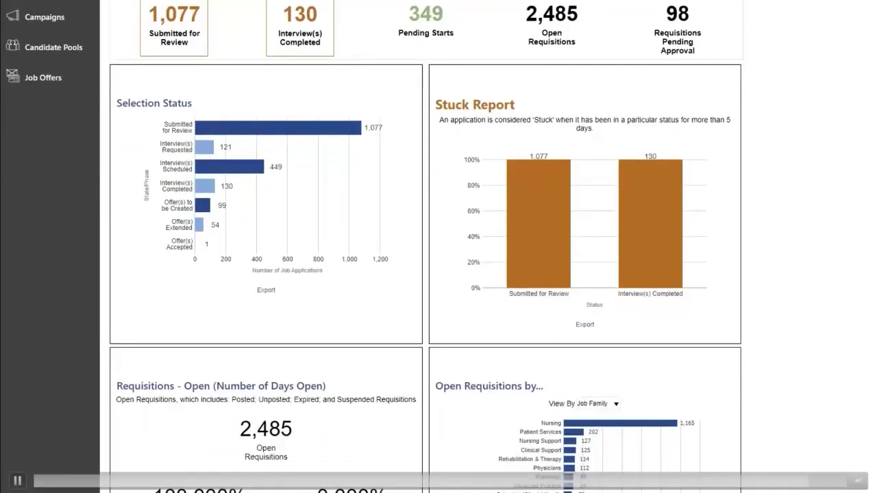
scroll(439, 242, "down", 2)
scroll(439, 242, "down", 2)
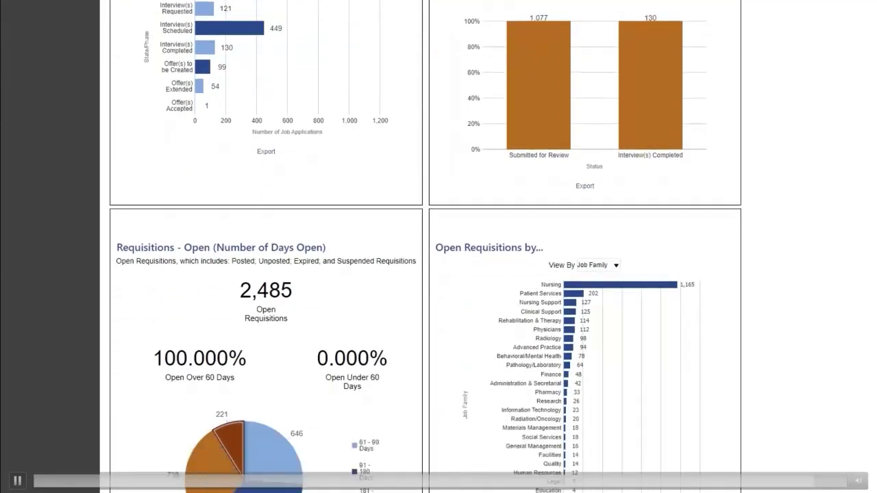
scroll(438, 242, "down", 2)
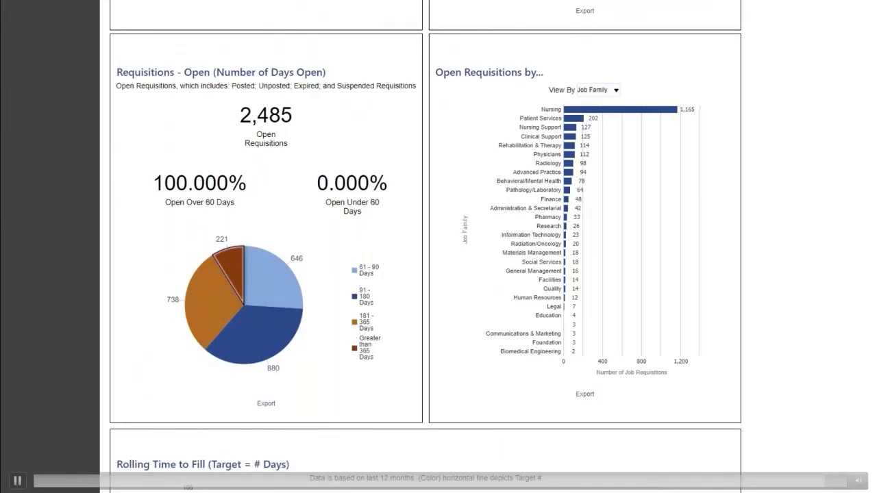
scroll(439, 242, "down", 2)
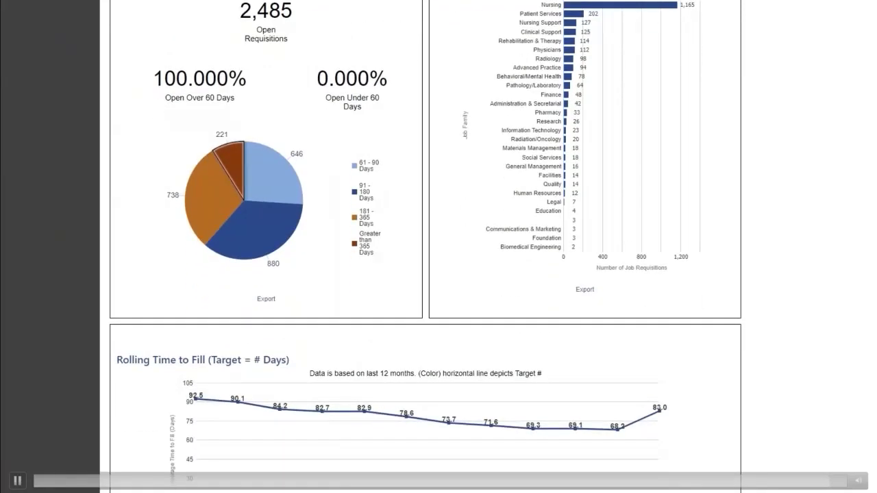
scroll(439, 242, "down", 3)
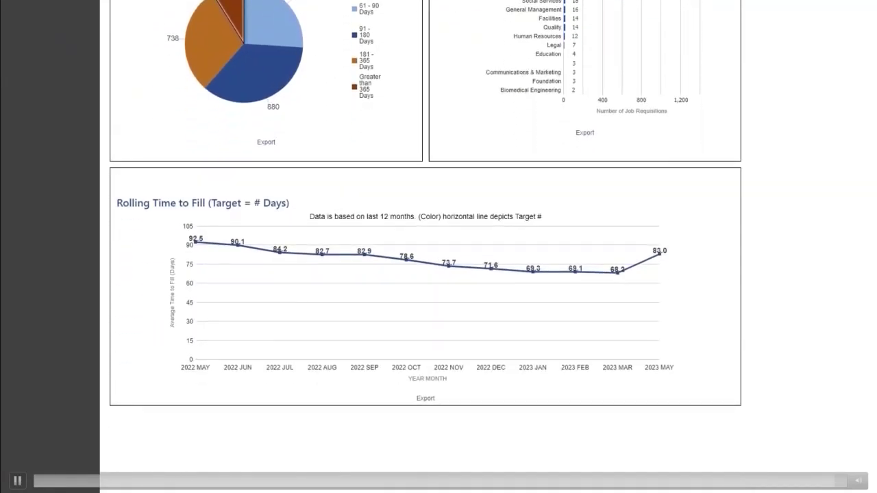
scroll(439, 242, "up", 10)
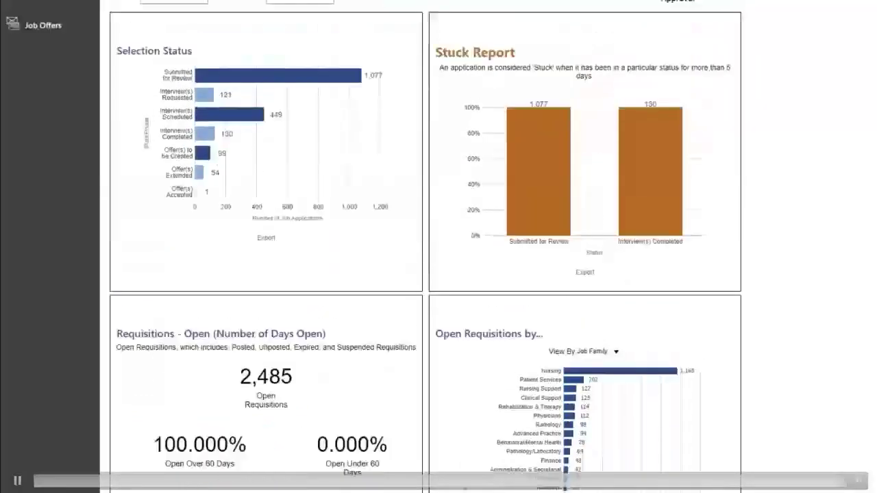
scroll(438, 242, "up", 4)
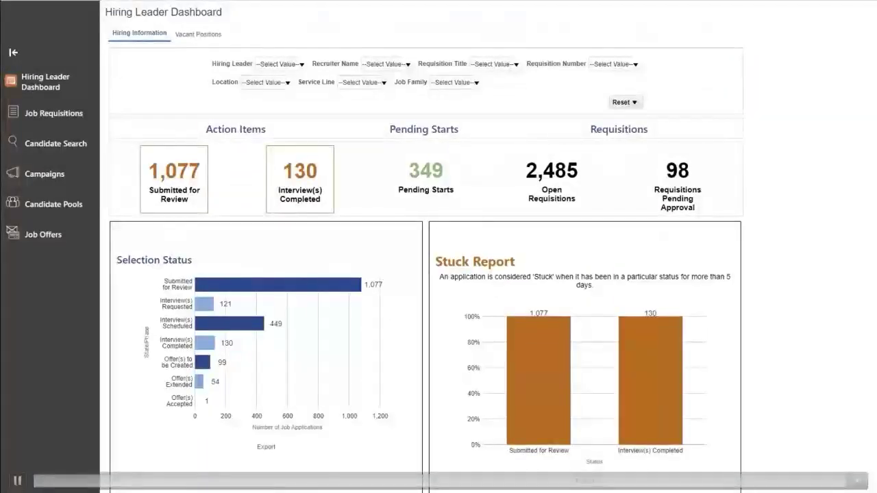